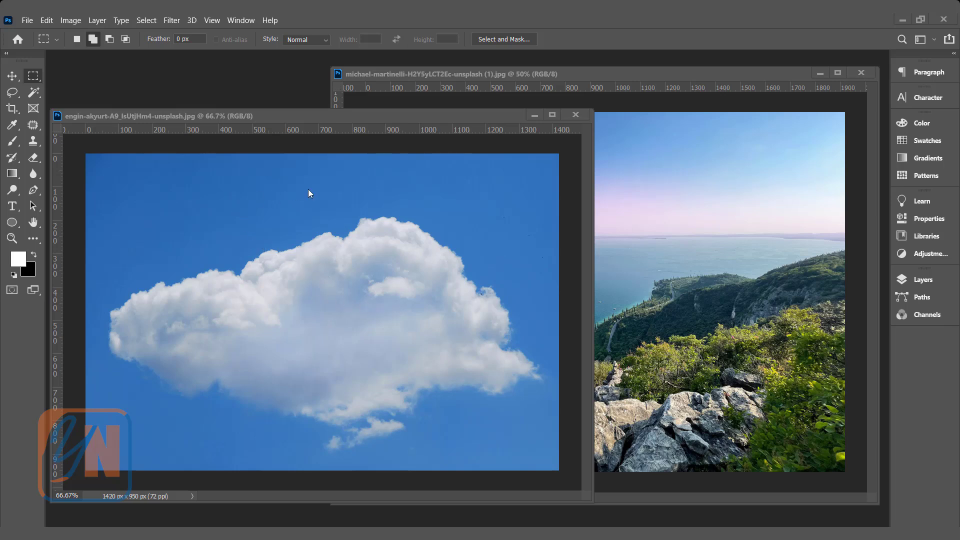
- Bring the cloud photo to the front and show its Layers panel
click(671, 247)
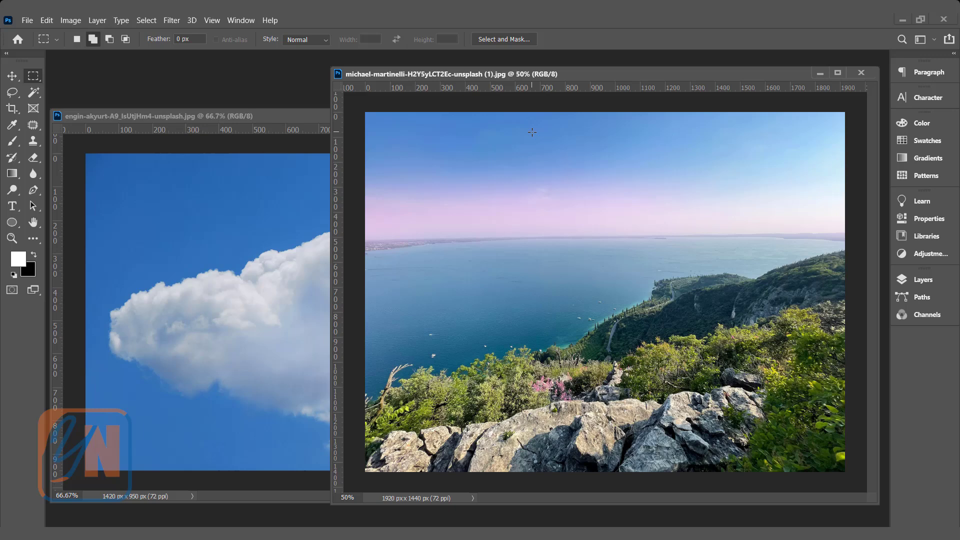
click(302, 114)
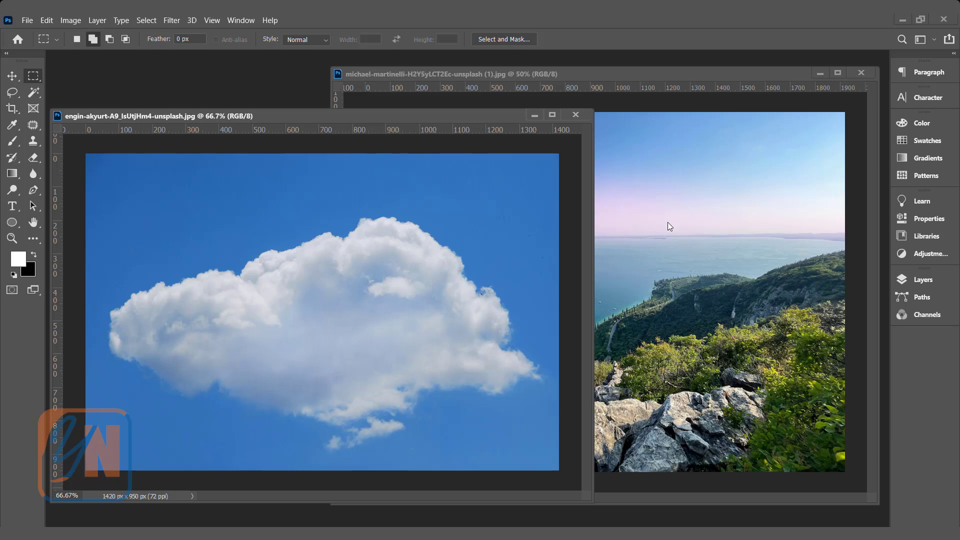
click(919, 279)
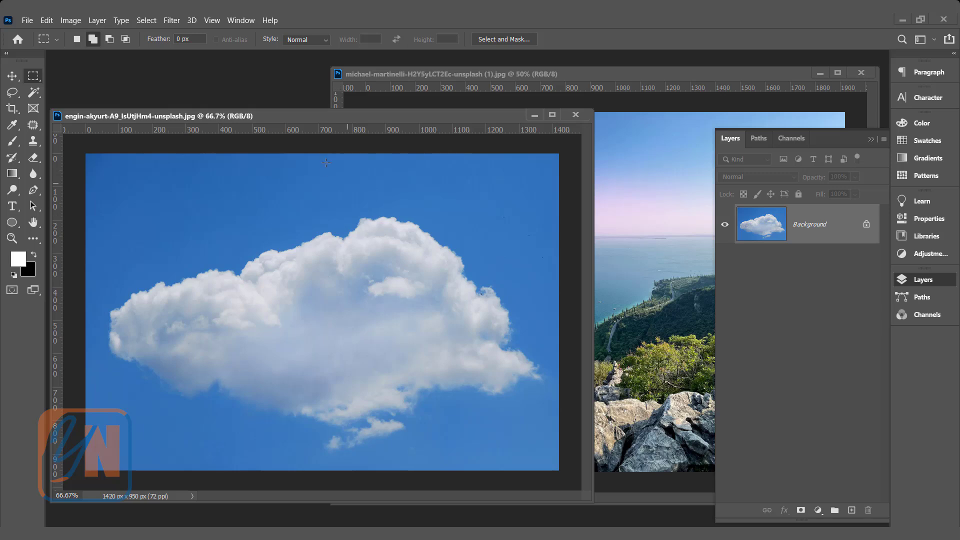
drag(340, 116, 345, 110)
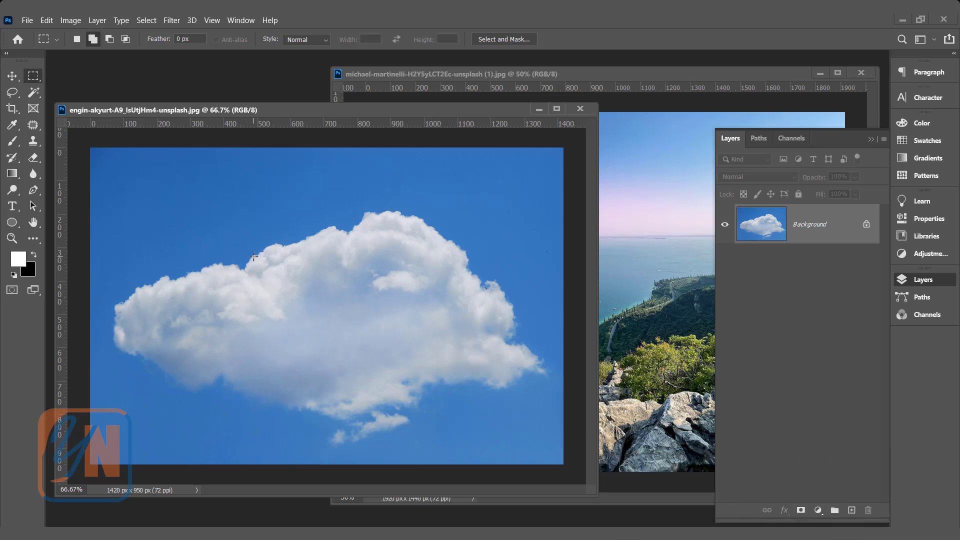
- Desaturate the cloud photo to flat greyscale
click(71, 20)
mouse_move(106, 55)
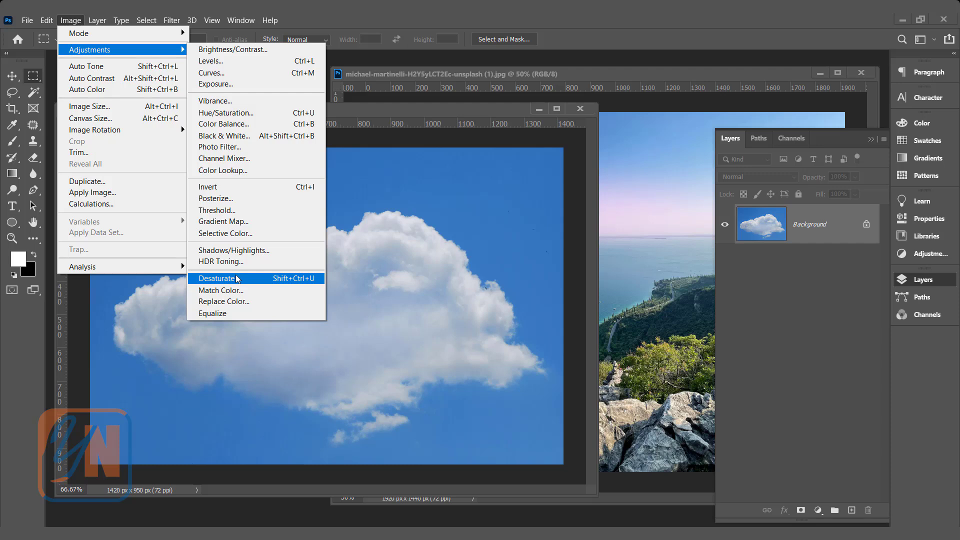
click(284, 281)
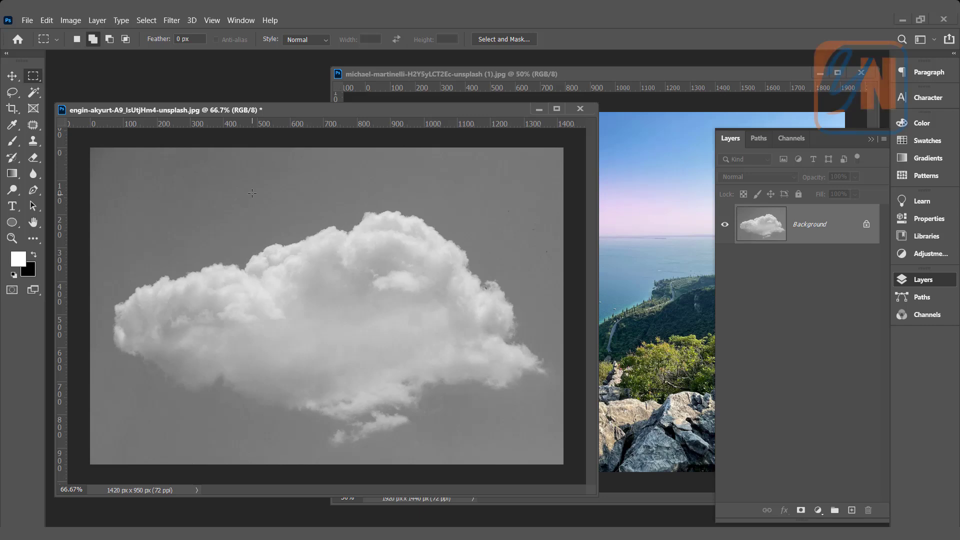
- Apply Levels with a 0.47 midtone gamma so the grey sky turns near-black
click(70, 20)
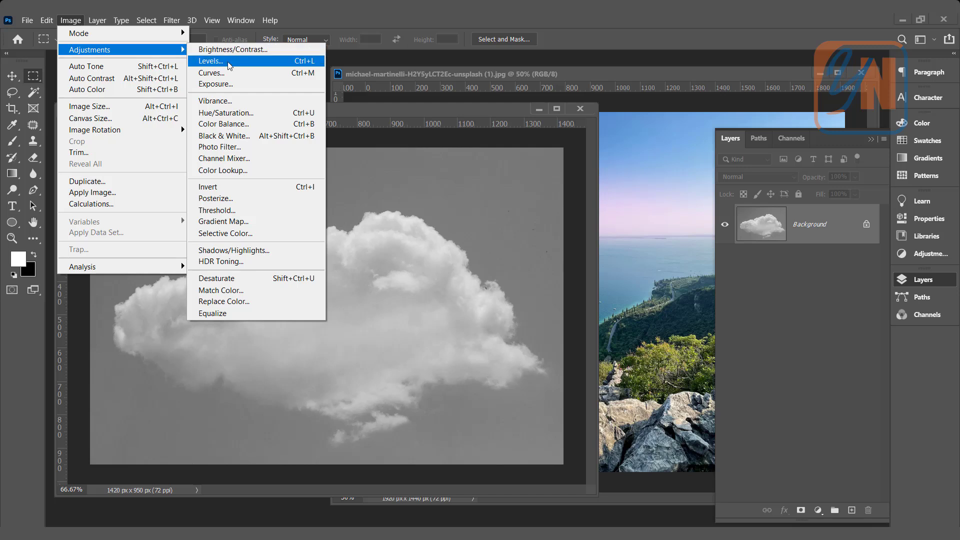
click(228, 61)
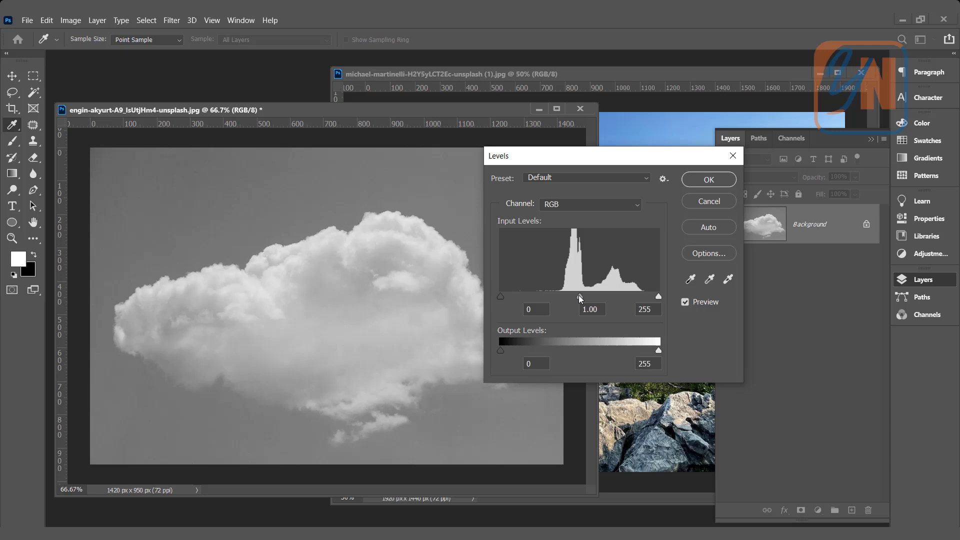
drag(581, 295, 618, 298)
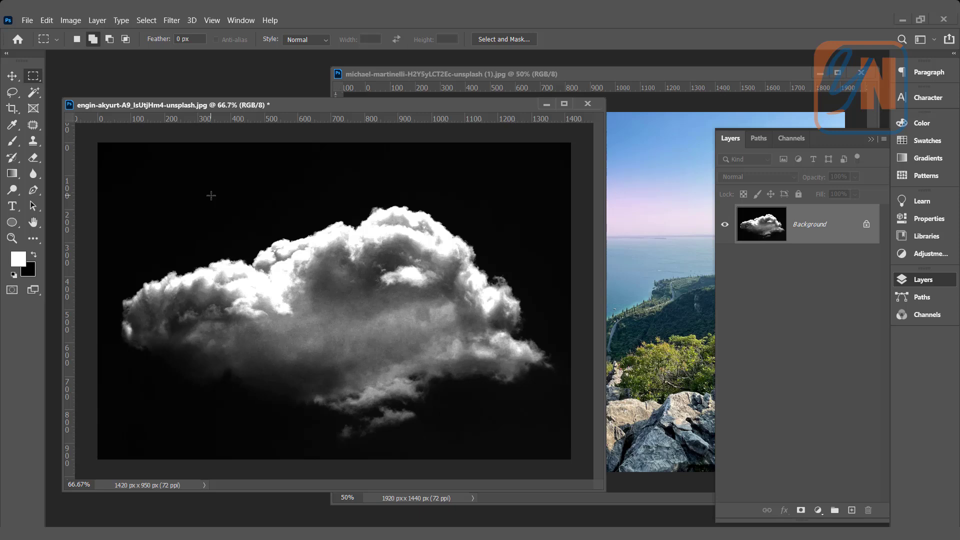
- Invert the cloud photo to a dark cloud on white, then select all
click(71, 20)
mouse_move(80, 53)
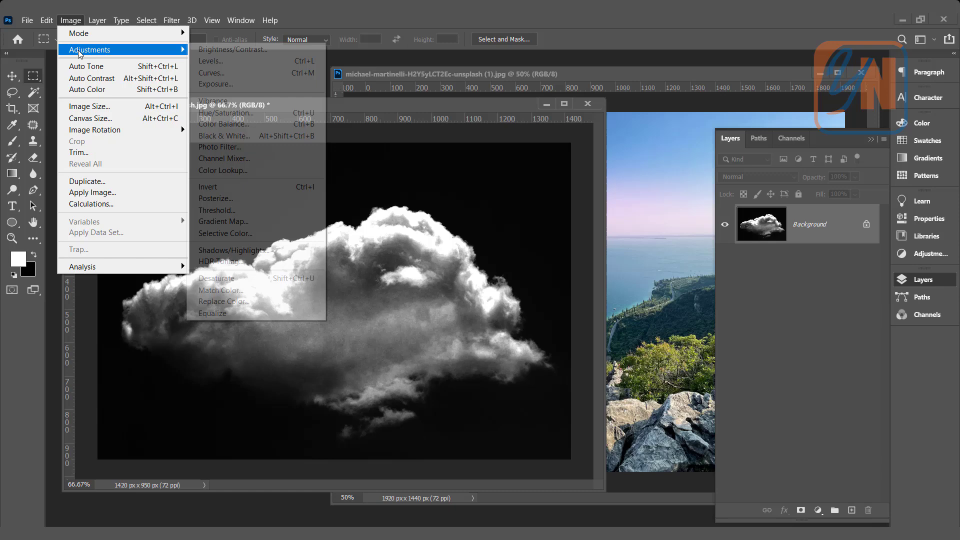
click(216, 187)
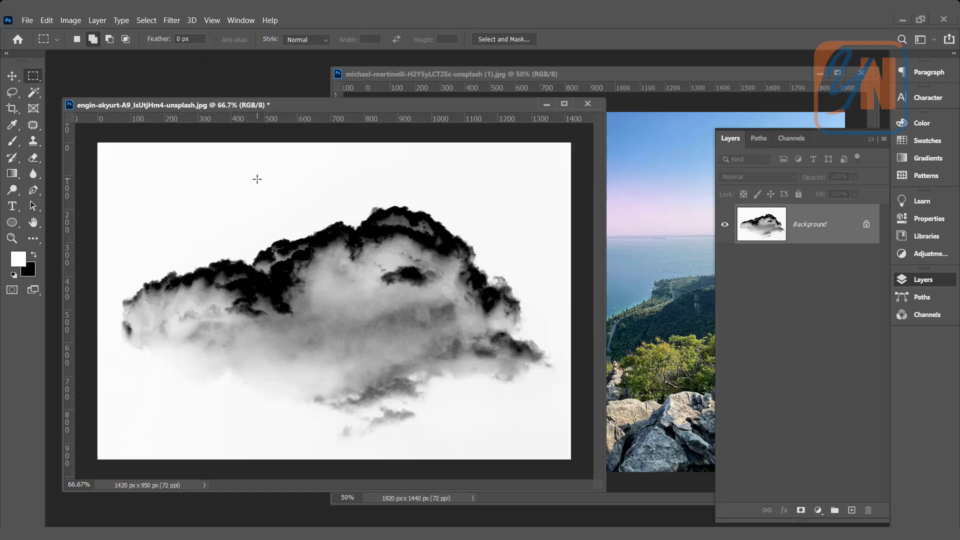
key(ctrl+a)
- Define the marquee-selected cloud as a brush preset named 'Cloud'
drag(111, 161, 566, 454)
click(47, 23)
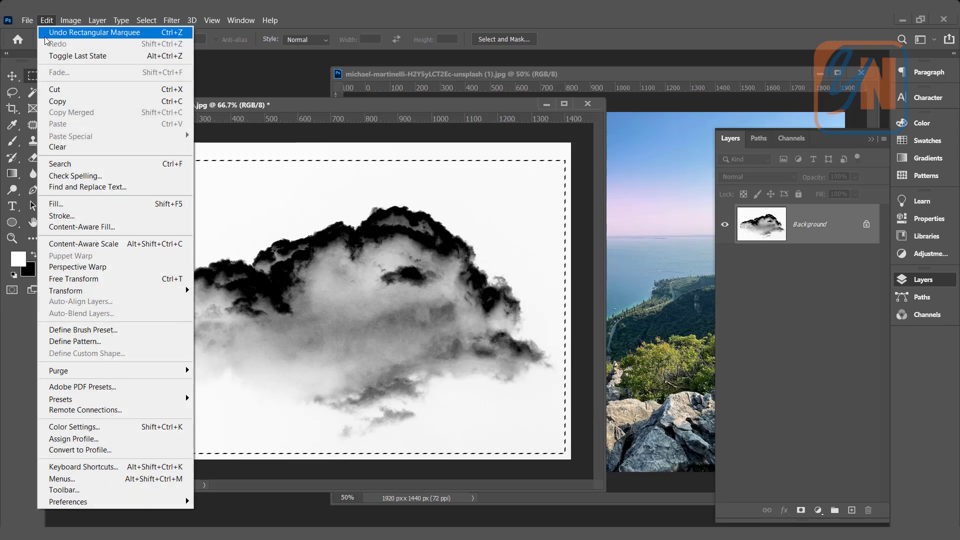
click(109, 330)
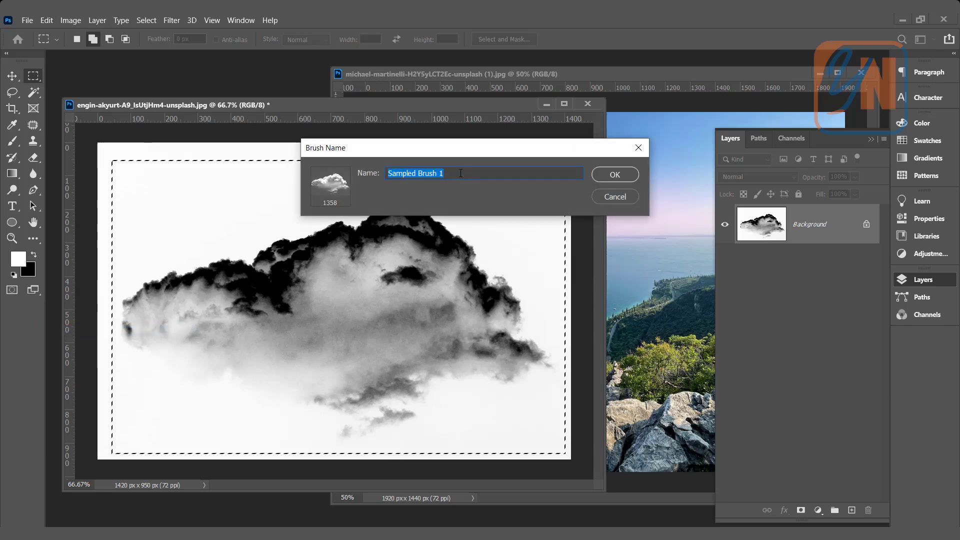
text(Cloud)
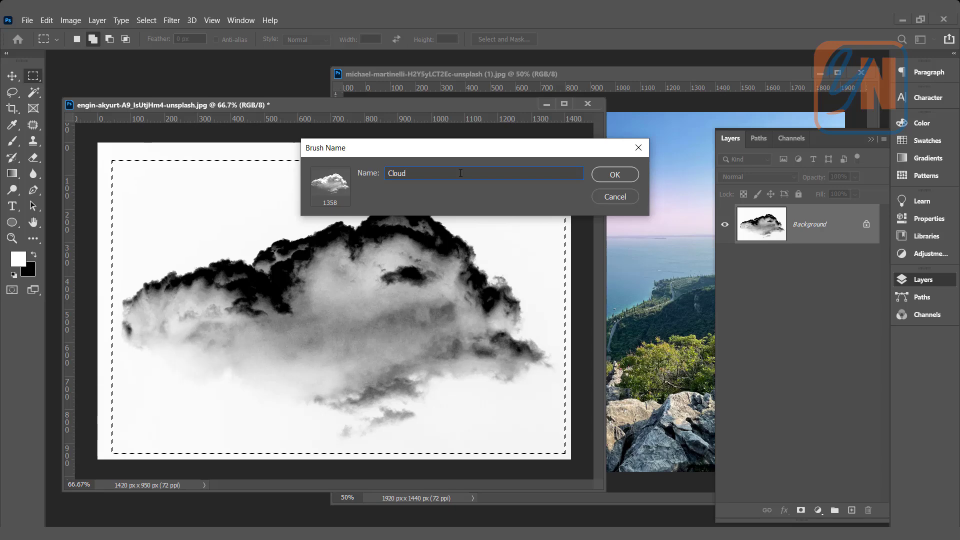
click(619, 176)
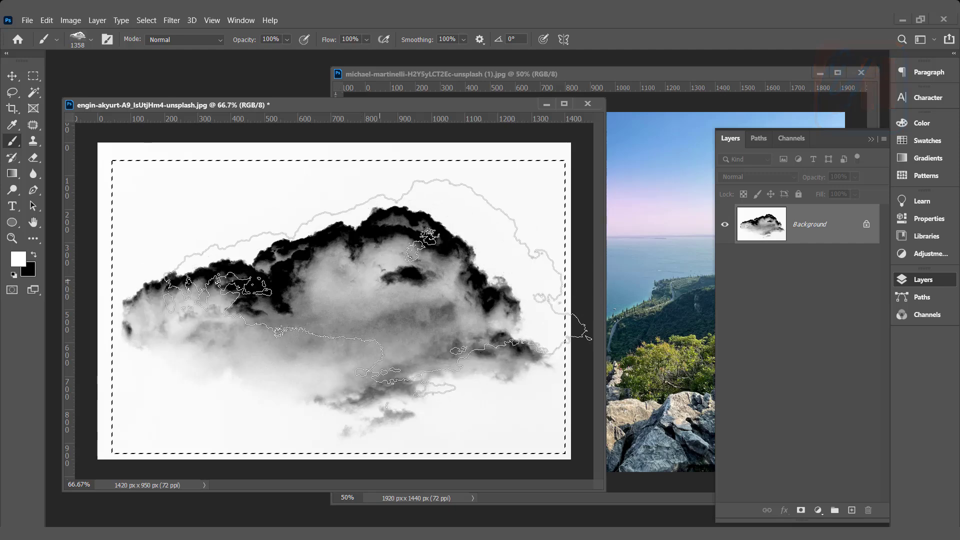
- Deselect and bring the landscape photo window to the front
drag(404, 106, 392, 110)
key(ctrl+d)
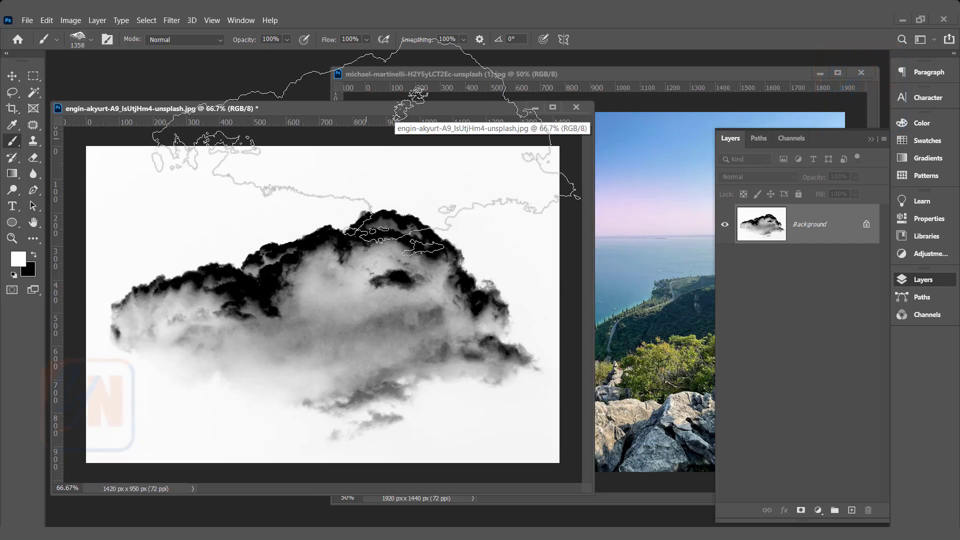
drag(506, 74, 335, 72)
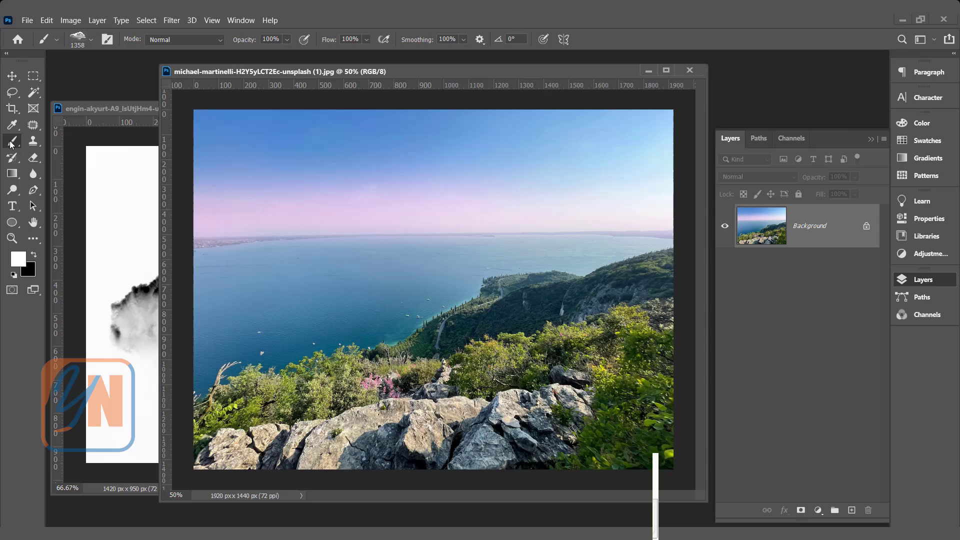
- Choose the Cloud brush preset and shrink it with [ from 1358 to 800 px
click(92, 41)
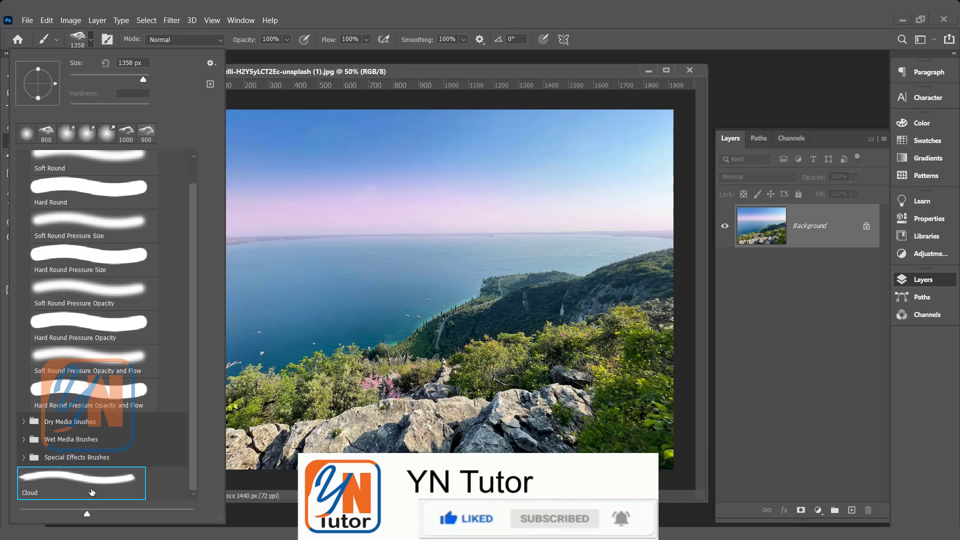
click(437, 72)
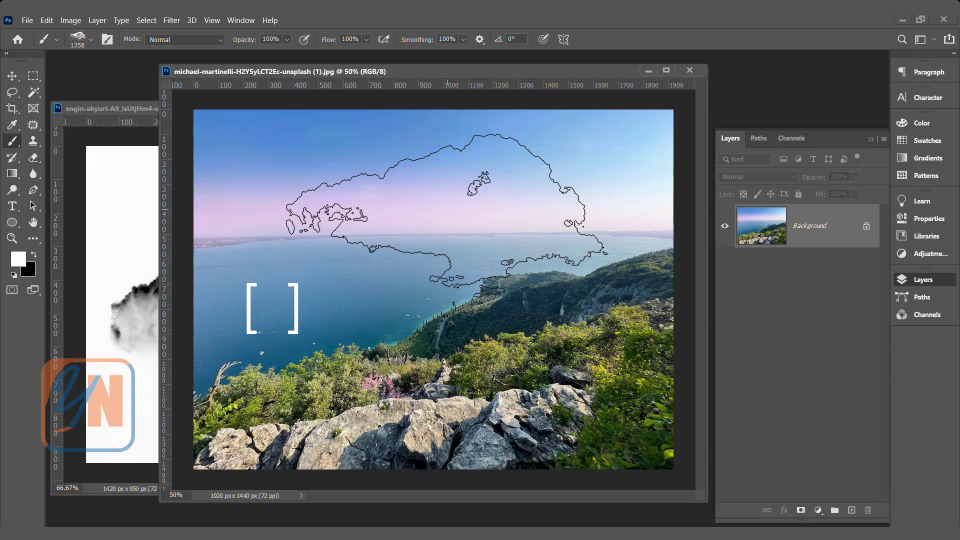
key(bracketleft)
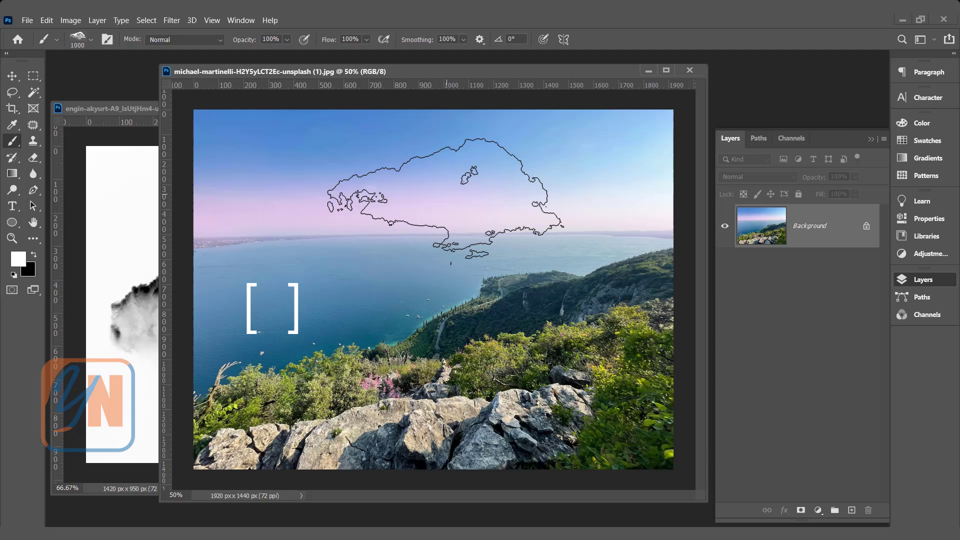
key(bracketleft)
key(bracketleft)
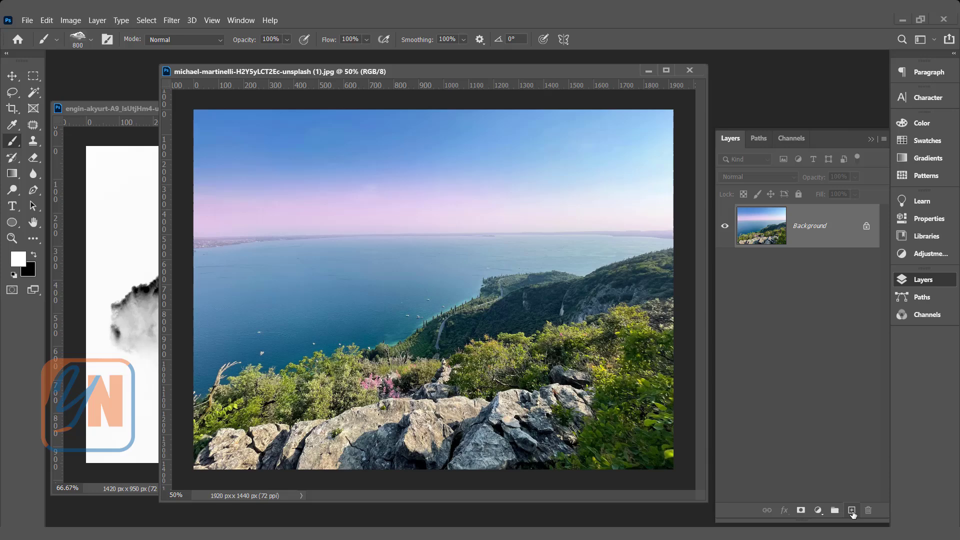
- Add a new layer above the landscape and name it 'cloud'
click(851, 511)
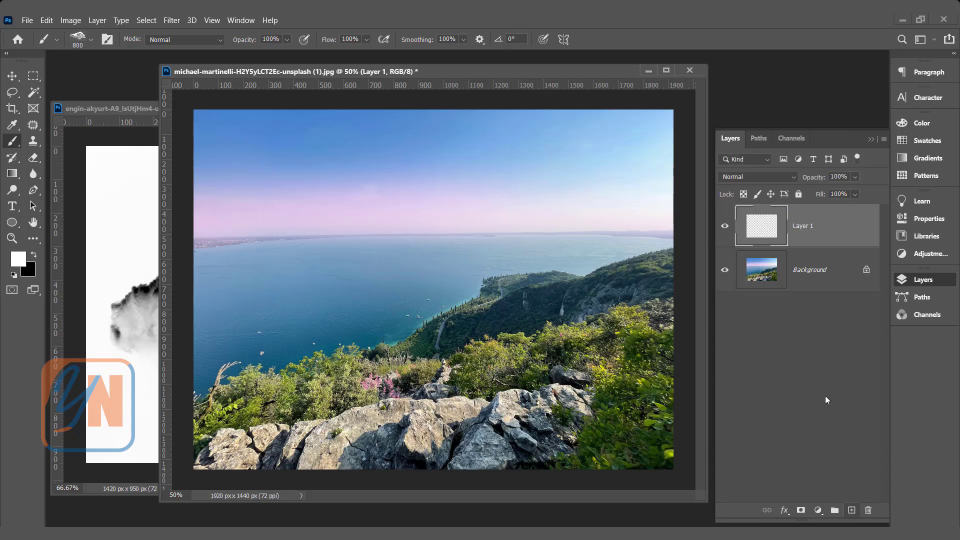
double_click(805, 228)
text(cloud)
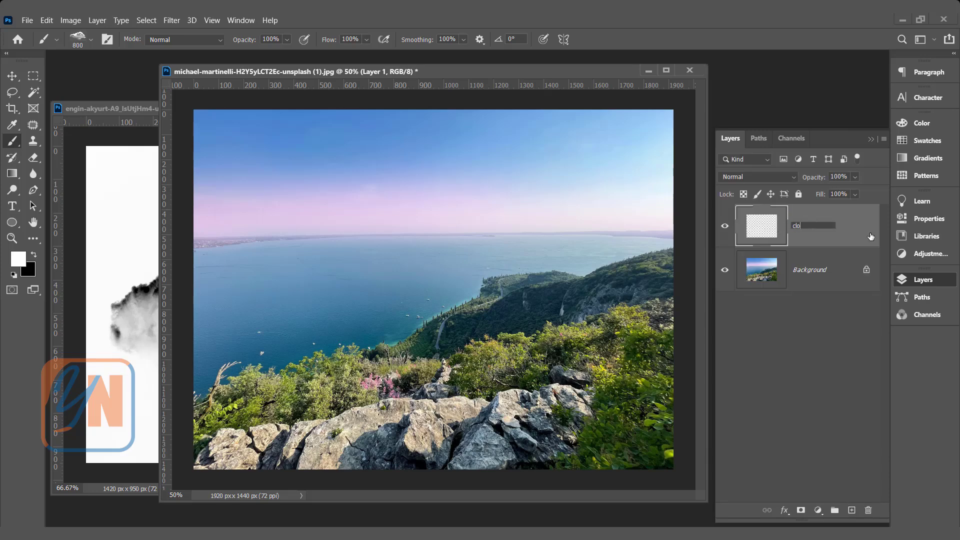
key(Return)
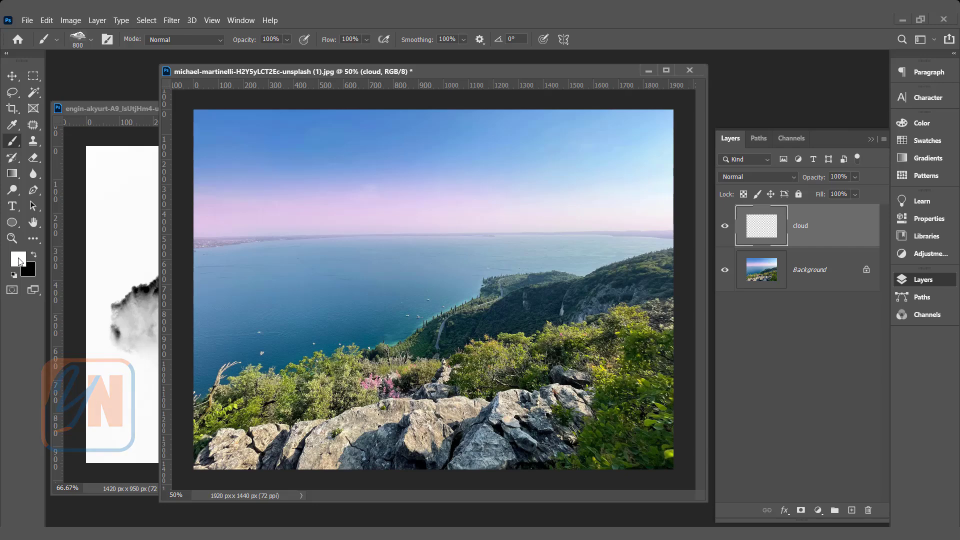
- Stamp the white Cloud brush once into the sky on the cloud layer
click(432, 170)
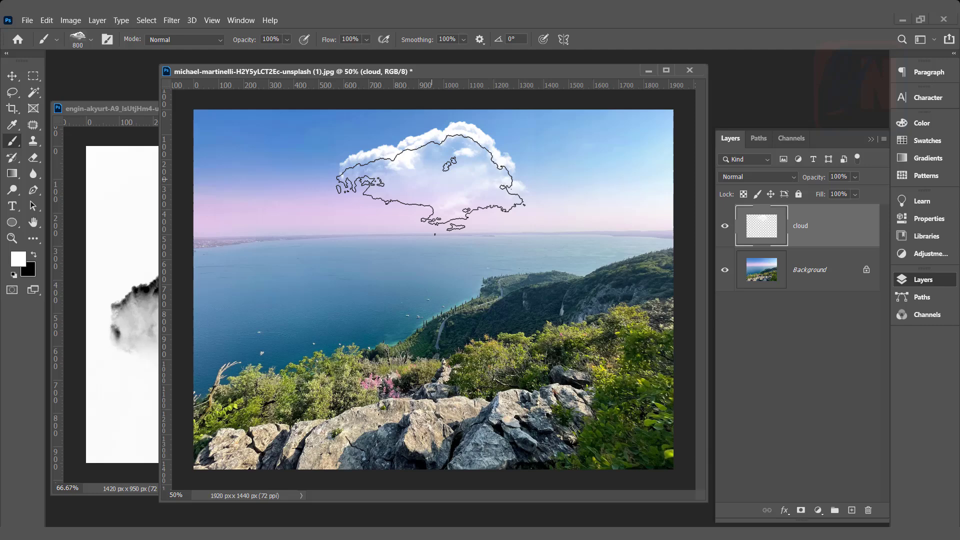
click(12, 76)
- Move the cloud down-left near the horizon, then set a 300 px, 0% hardness eraser on it
click(556, 148)
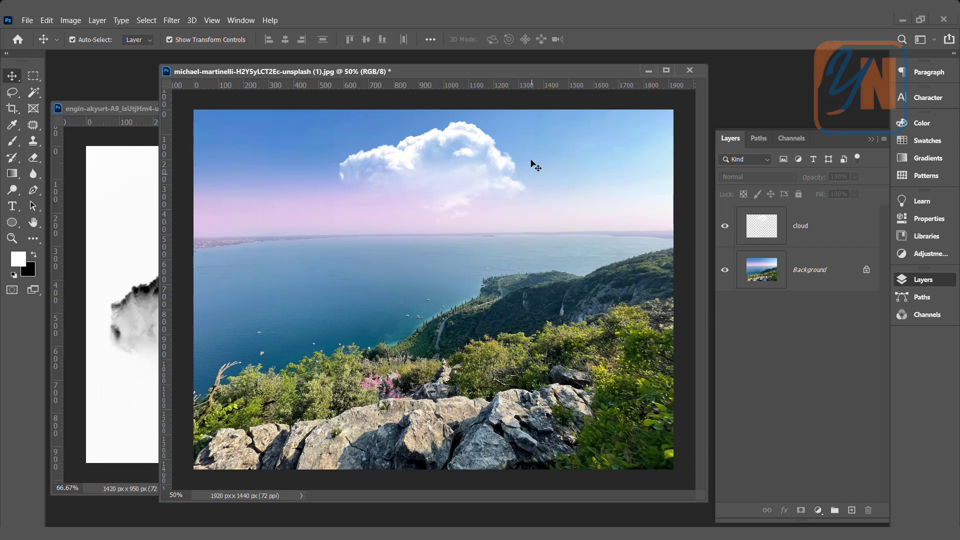
drag(396, 157, 253, 258)
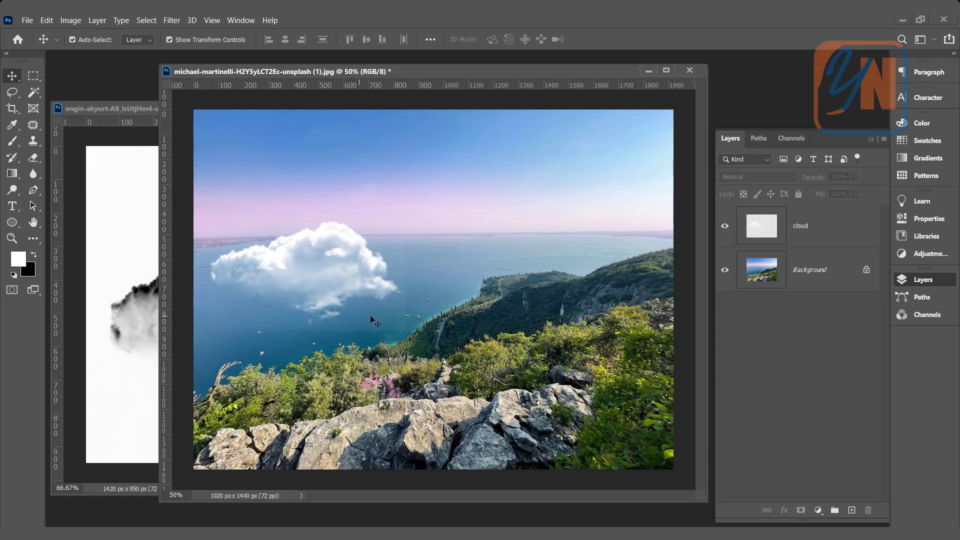
click(33, 159)
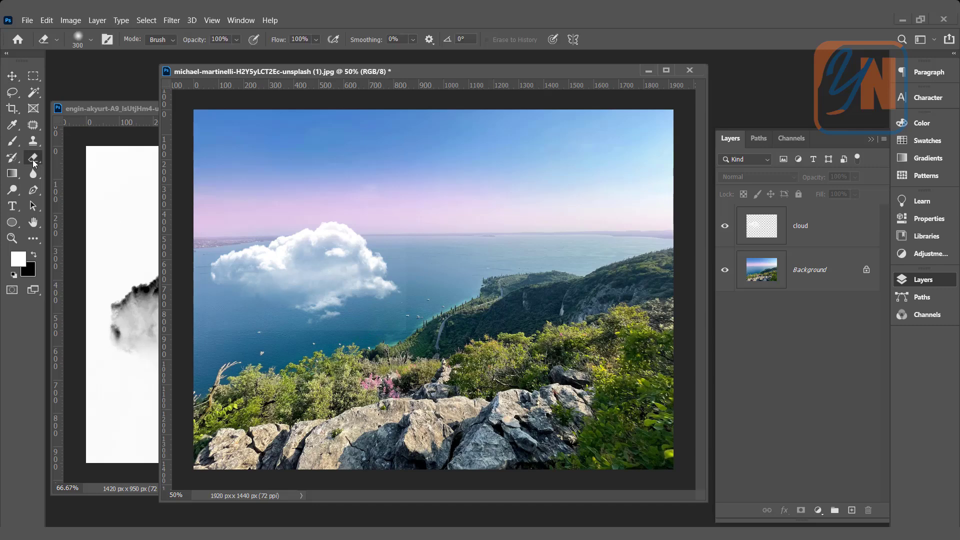
click(91, 40)
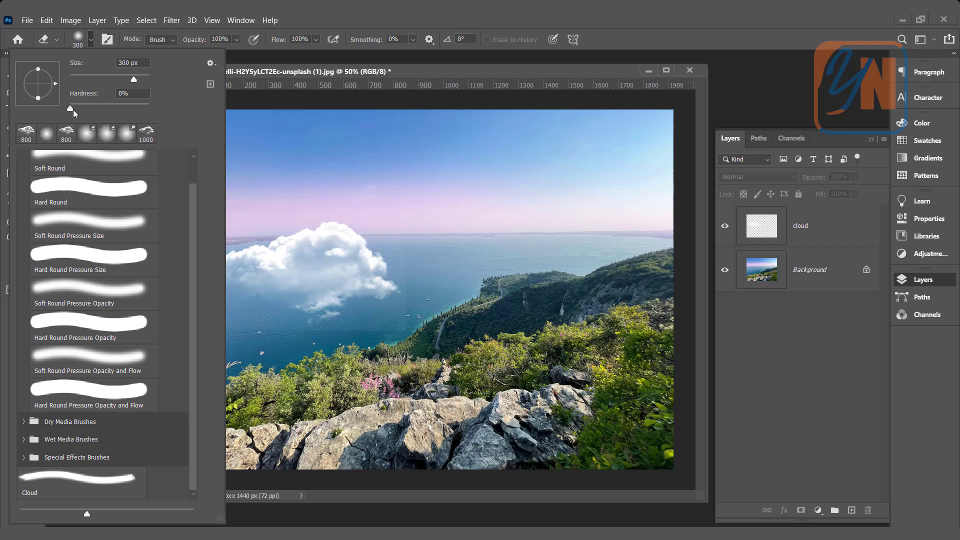
click(290, 69)
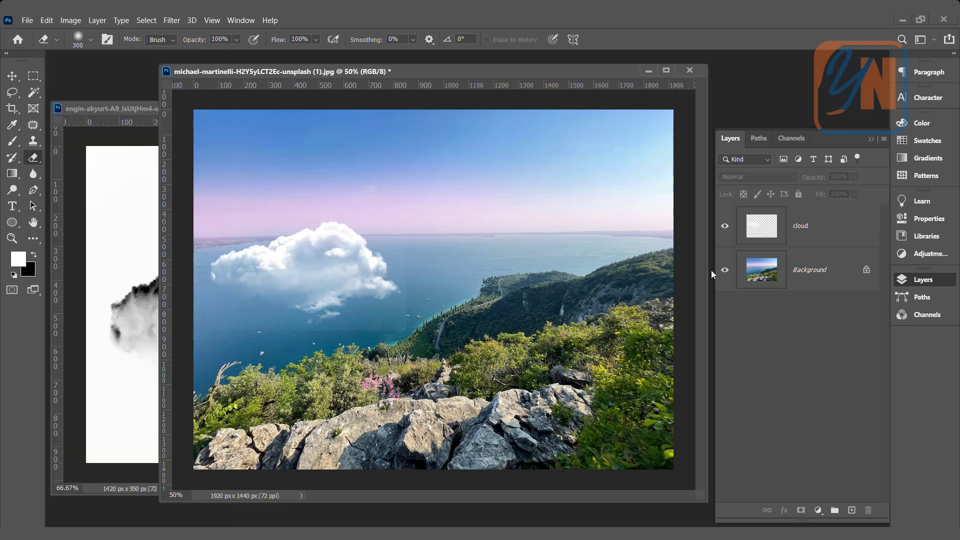
click(806, 231)
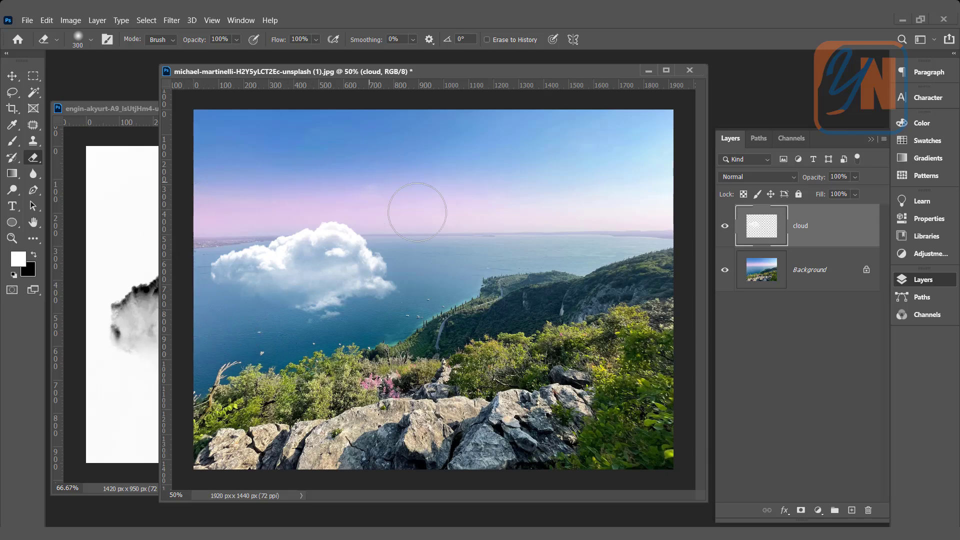
- Drag the cloud back up to the top centre of the sky
click(12, 76)
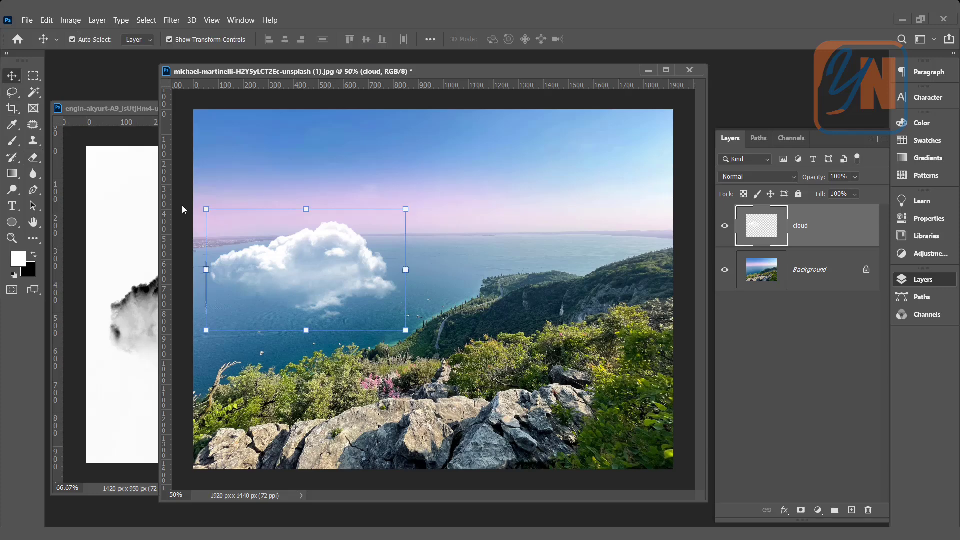
drag(314, 250, 448, 153)
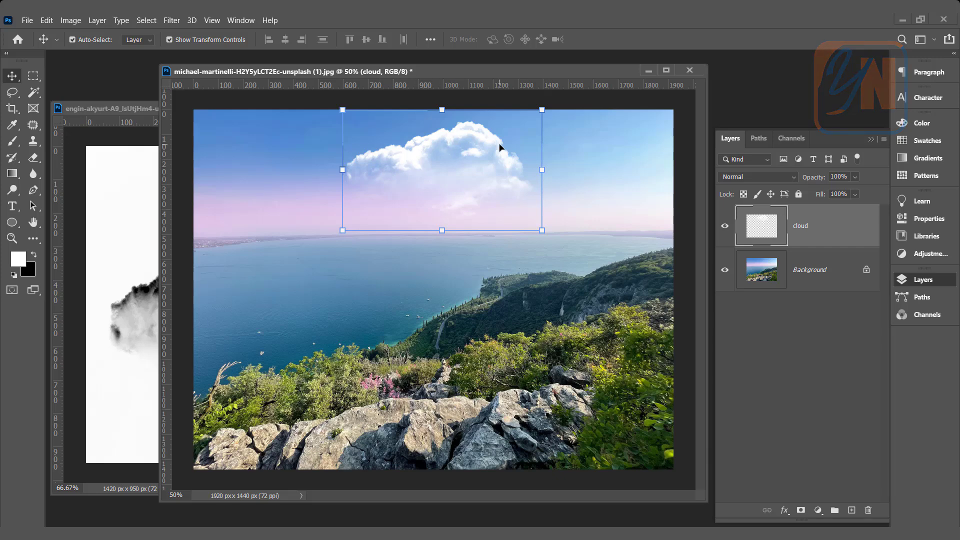
- Add a Gradient Map adjustment layer clipped to the cloud layer, with Reverse enabled
click(819, 511)
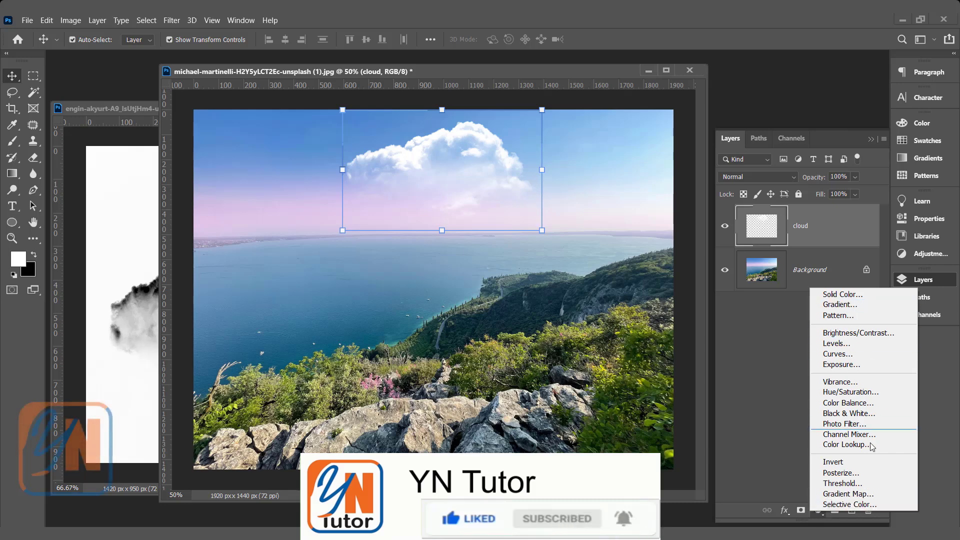
click(860, 495)
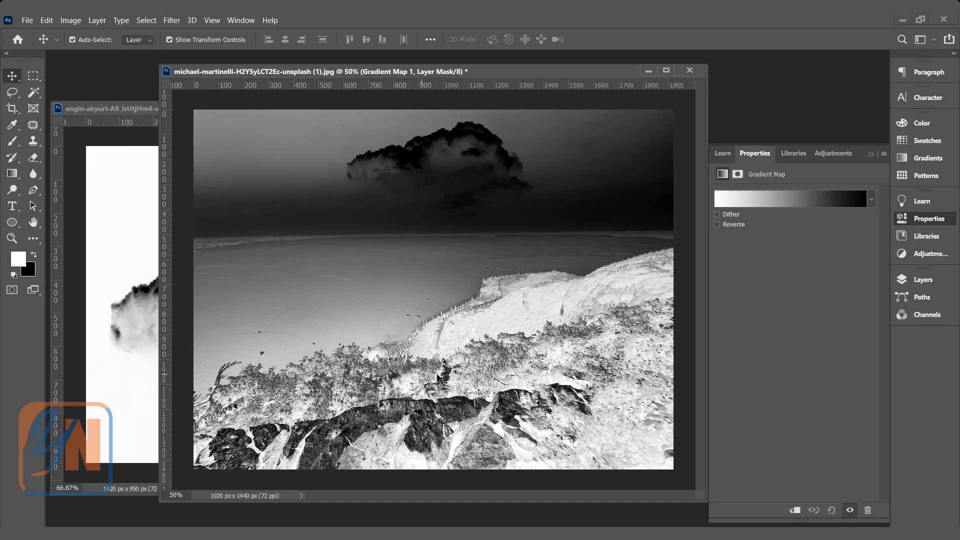
click(795, 511)
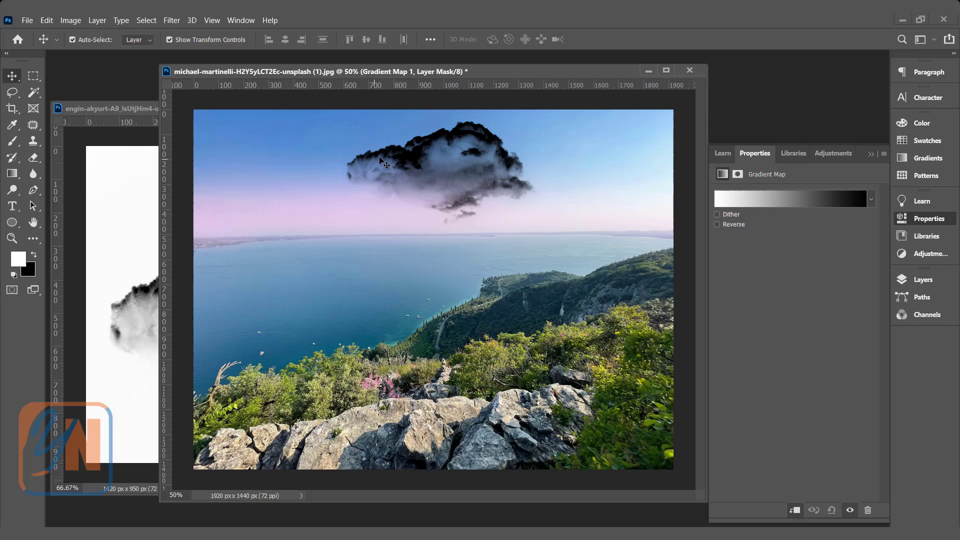
click(722, 226)
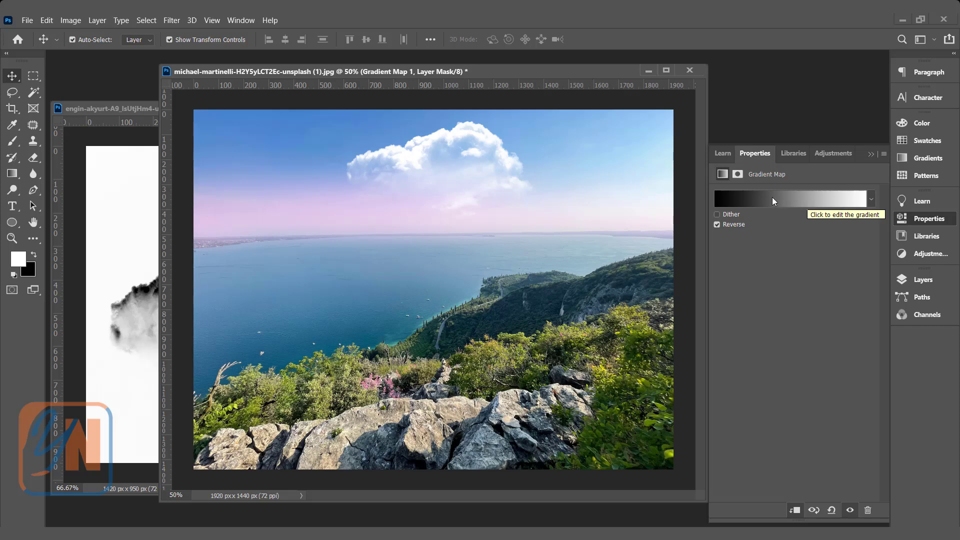
- Change the gradient map's light stop to pale pink #f8c2ed and apply it
click(804, 199)
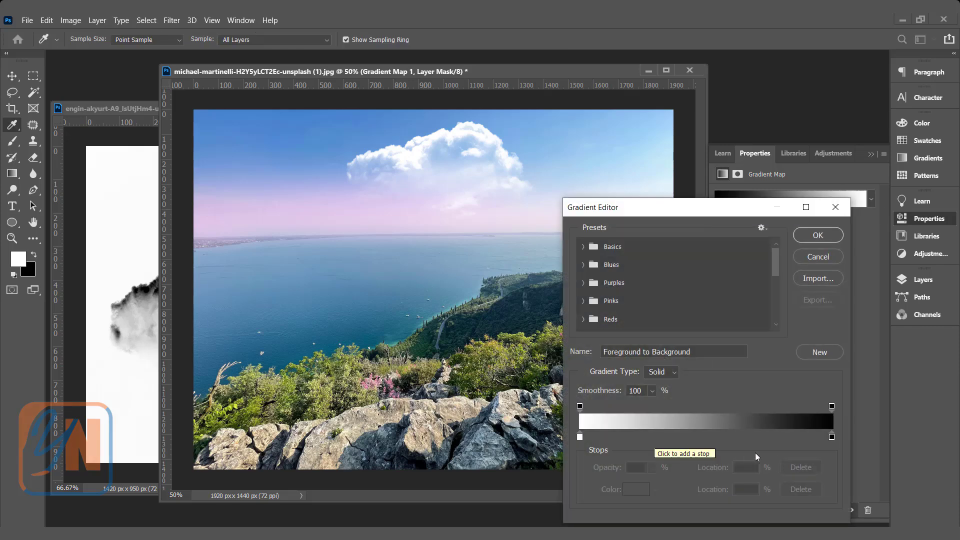
click(579, 437)
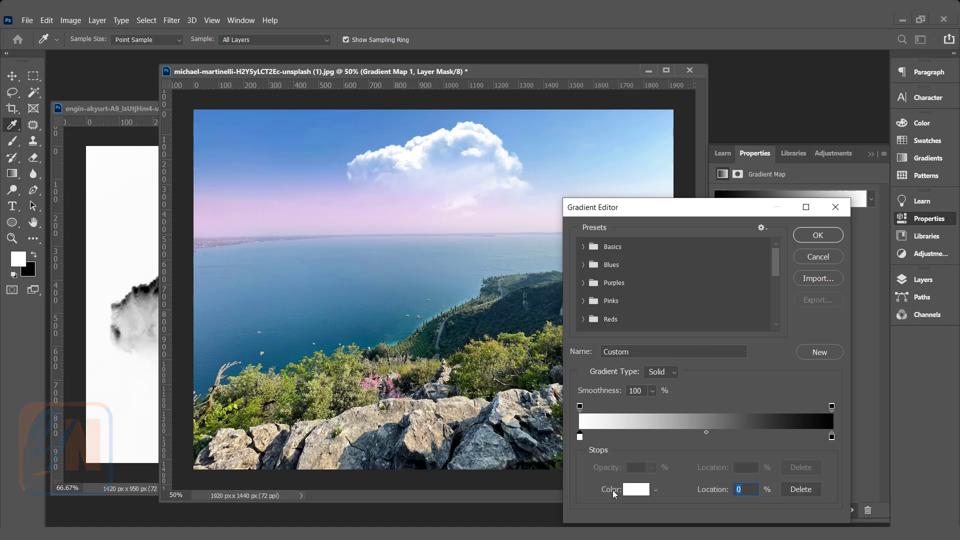
click(637, 489)
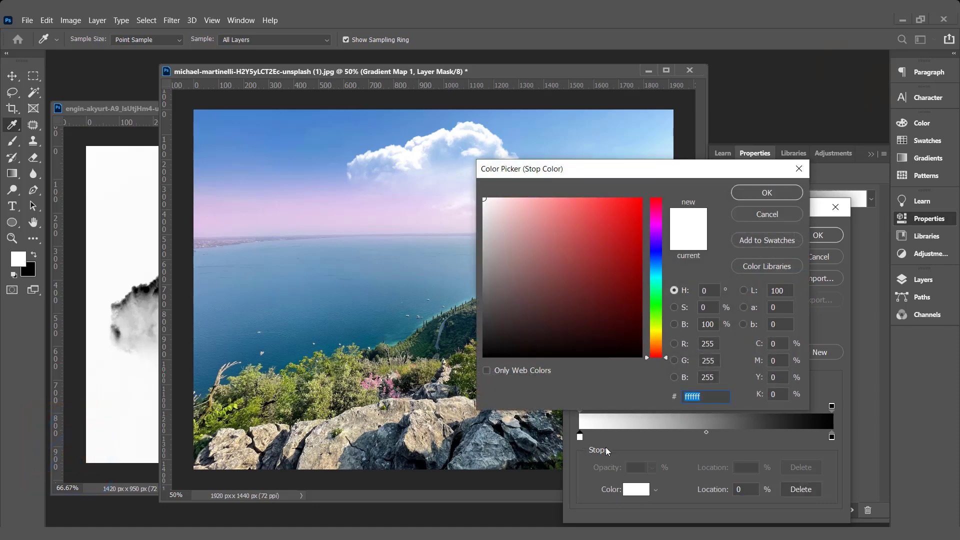
click(656, 219)
mouse_move(585, 225)
mouse_down()
mouse_move(554, 206)
mouse_move(513, 204)
mouse_up()
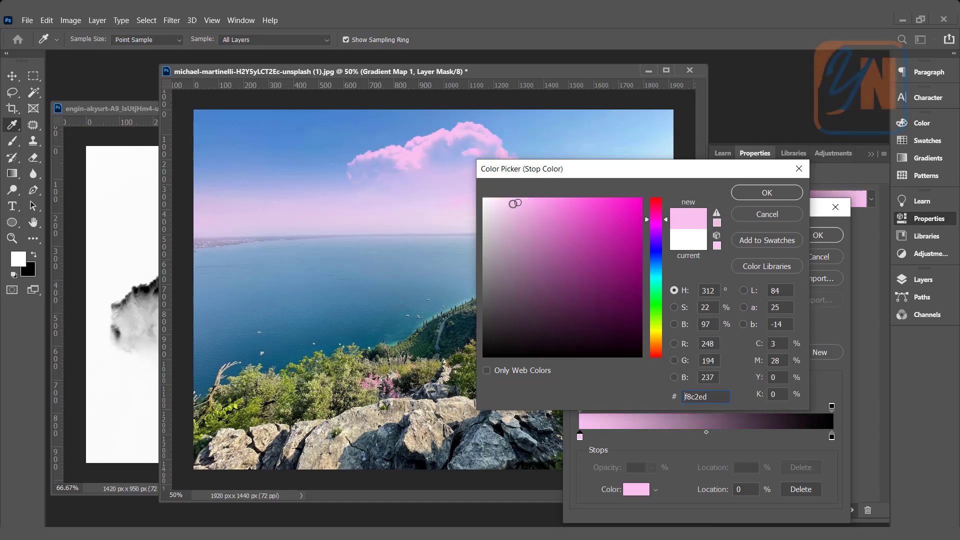
click(749, 192)
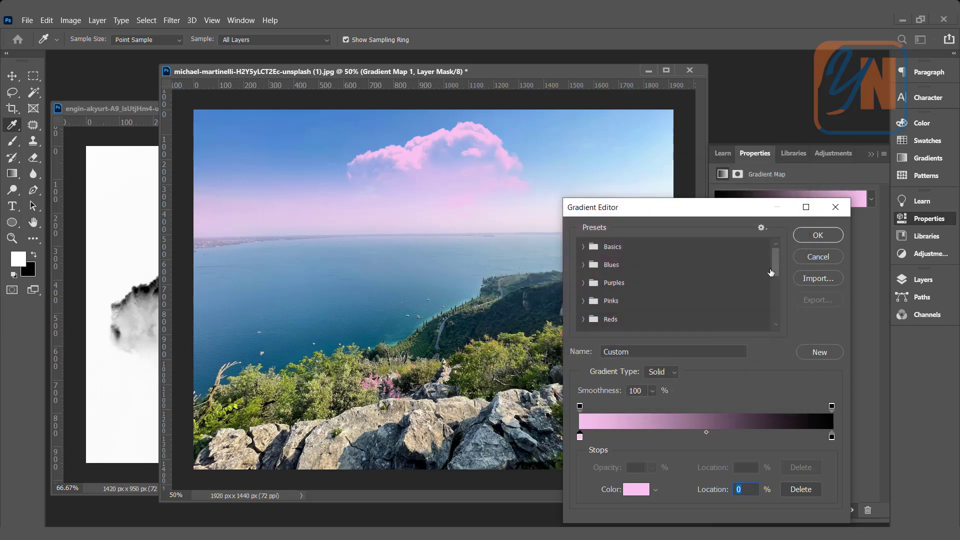
click(820, 235)
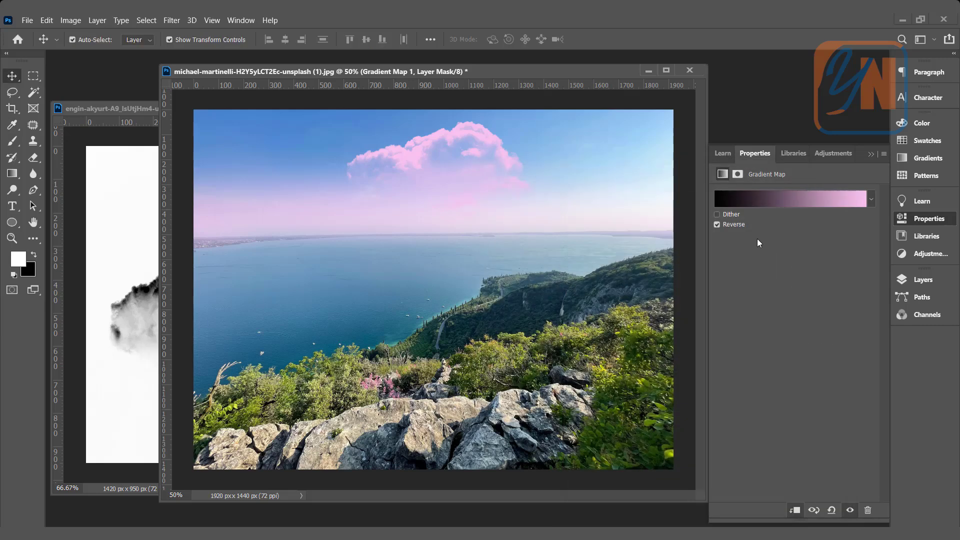
- In the Layers panel, bring the Gradient Map layer's opacity down to 26%
click(933, 280)
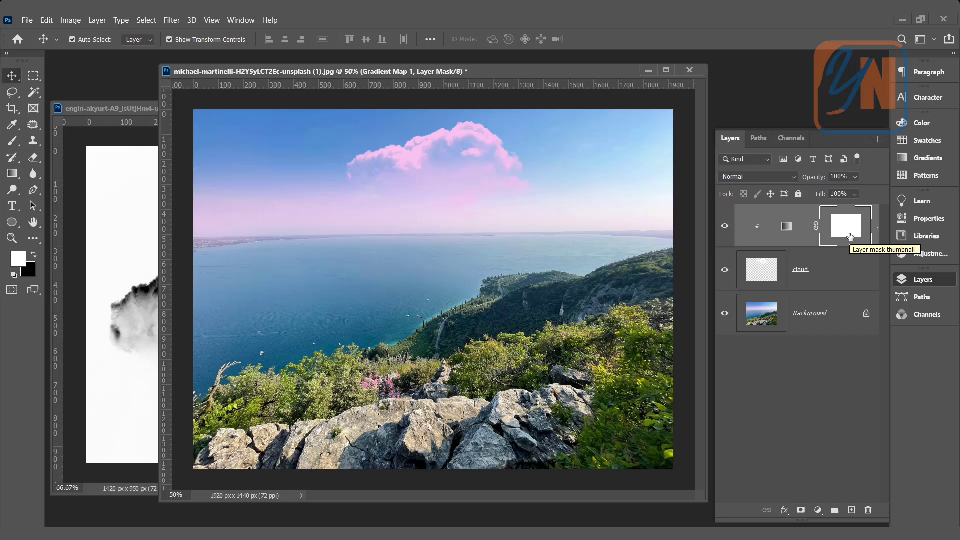
click(856, 177)
drag(869, 192, 795, 201)
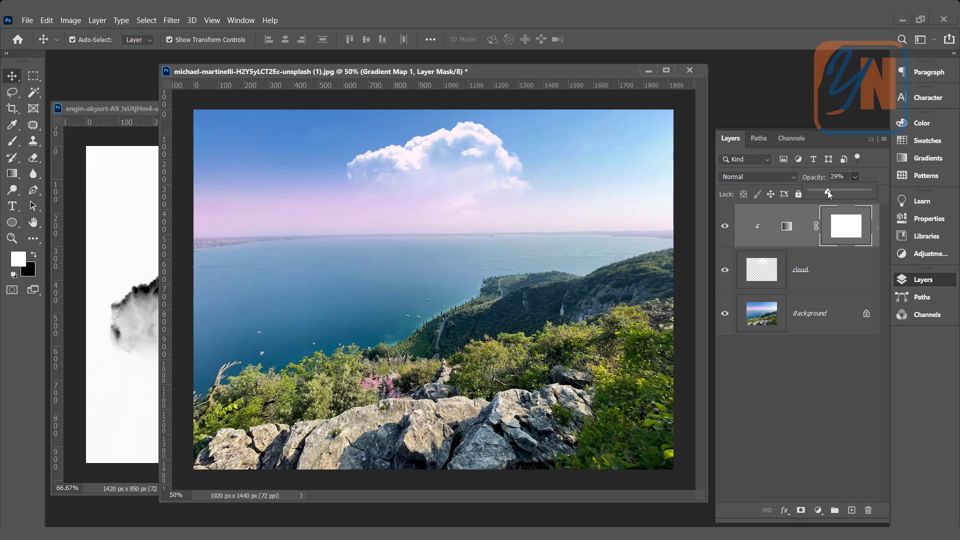
drag(829, 194, 827, 193)
- Toggle the gradient map's visibility to compare the cloud with and without the pink tint
click(726, 227)
click(726, 228)
click(726, 227)
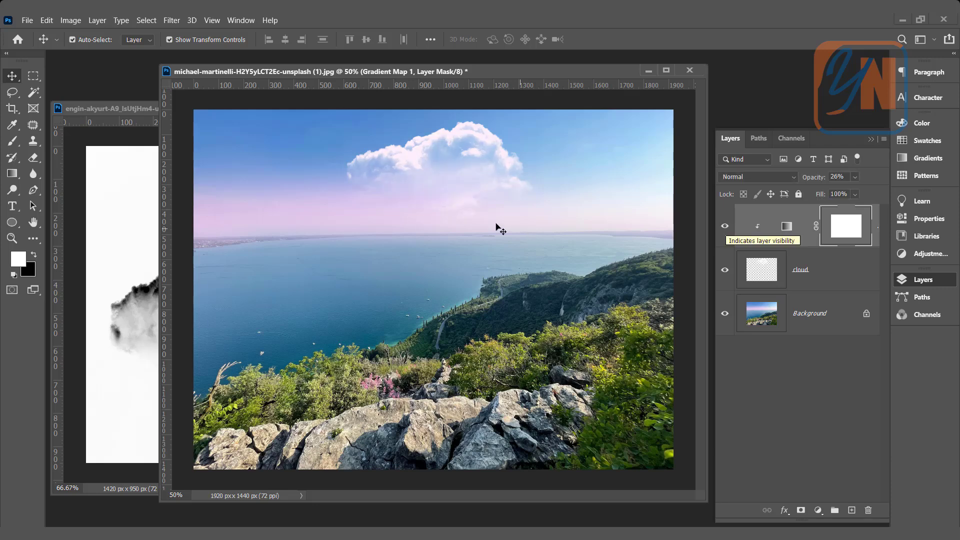